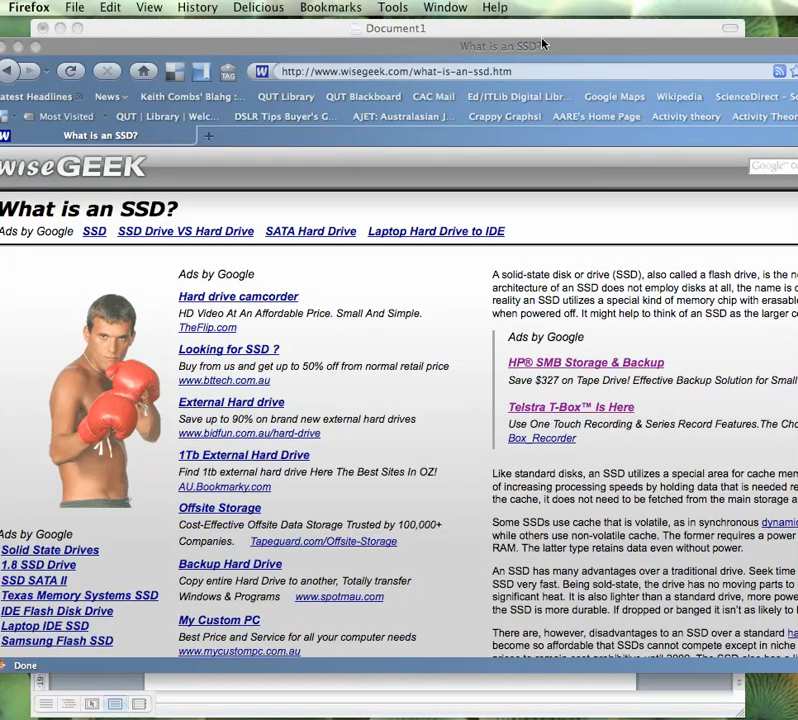
Reposition the browser window so that the article page is in view up to its upper-left edge.
{"action": "mouse_move", "coordinate": [544, 47]}
{"action": "left_mouse_down"}
{"action": "mouse_move", "coordinate": [364, 43]}
{"action": "mouse_move", "coordinate": [554, 36]}
{"action": "left_mouse_up"}
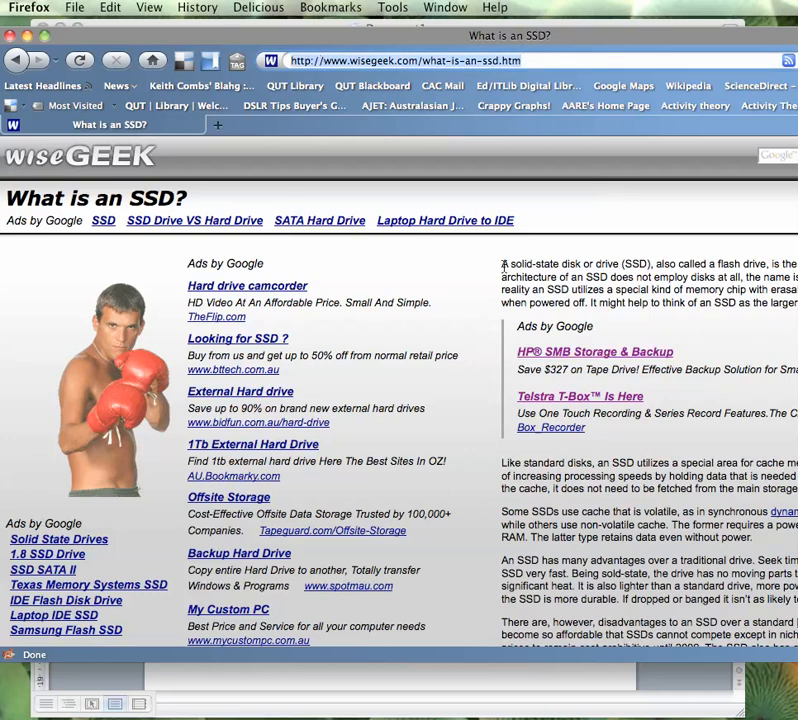
{"action": "mouse_move", "coordinate": [503, 264]}
{"action": "left_mouse_down"}
{"action": "mouse_move", "coordinate": [650, 264]}
{"action": "mouse_move", "coordinate": [638, 280]}
{"action": "mouse_move", "coordinate": [722, 289]}
{"action": "mouse_move", "coordinate": [503, 262]}
{"action": "left_mouse_up"}
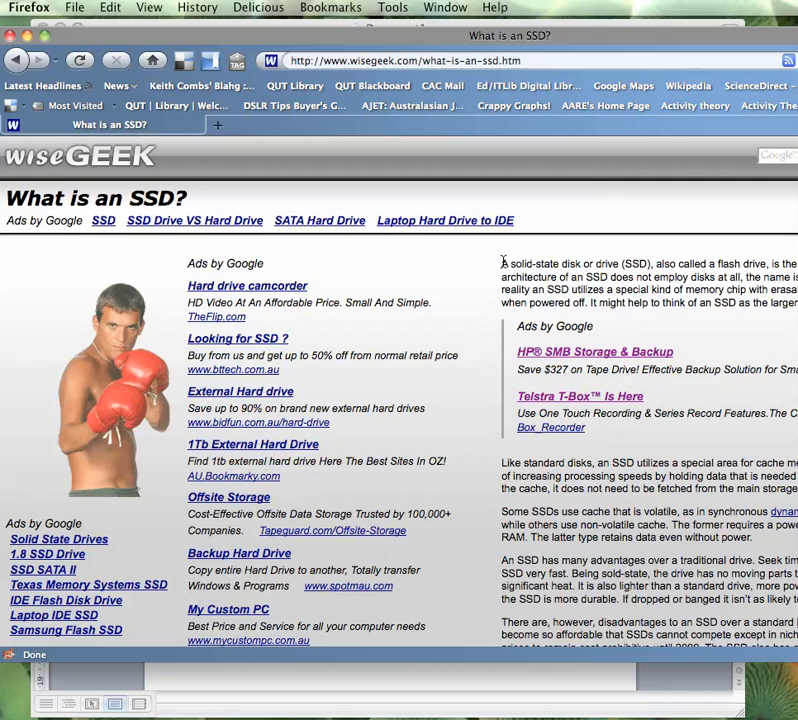
Switch to Word and write "The next generation hard drive is the solid state drive" in a new paragraph below the two headings.
{"action": "left_click", "coordinate": [655, 681]}
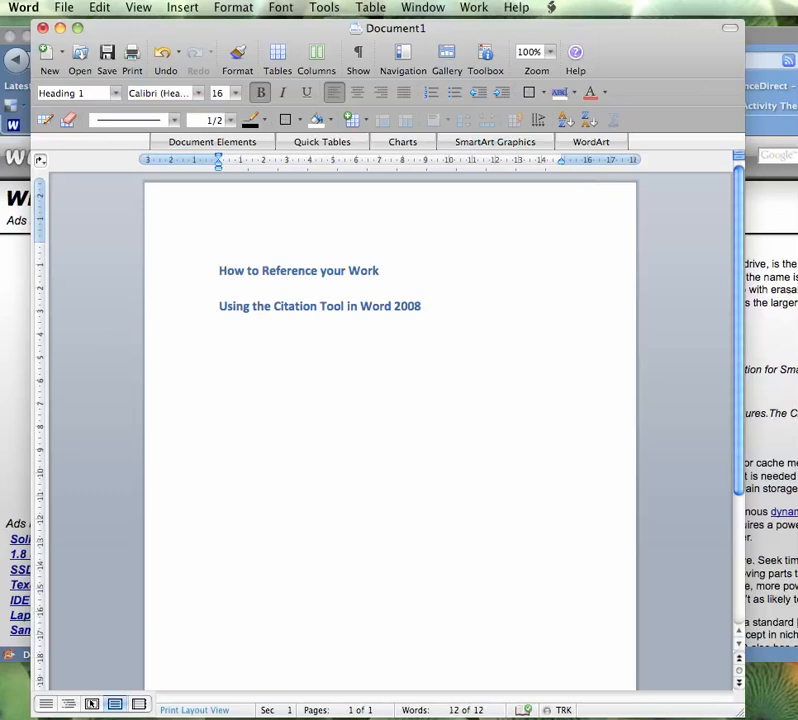
{"action": "key", "text": "Return"}
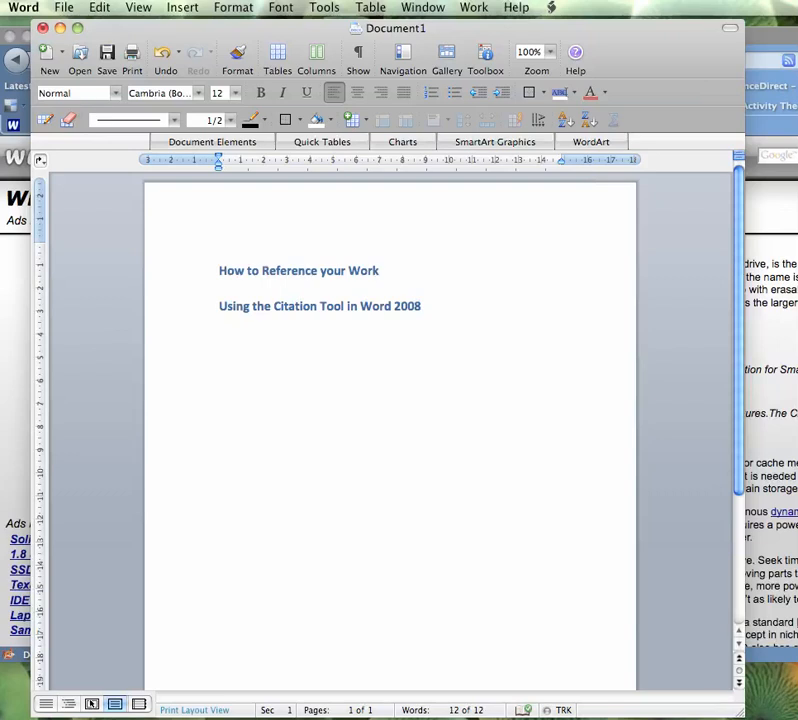
{"action": "left_click", "coordinate": [781, 229]}
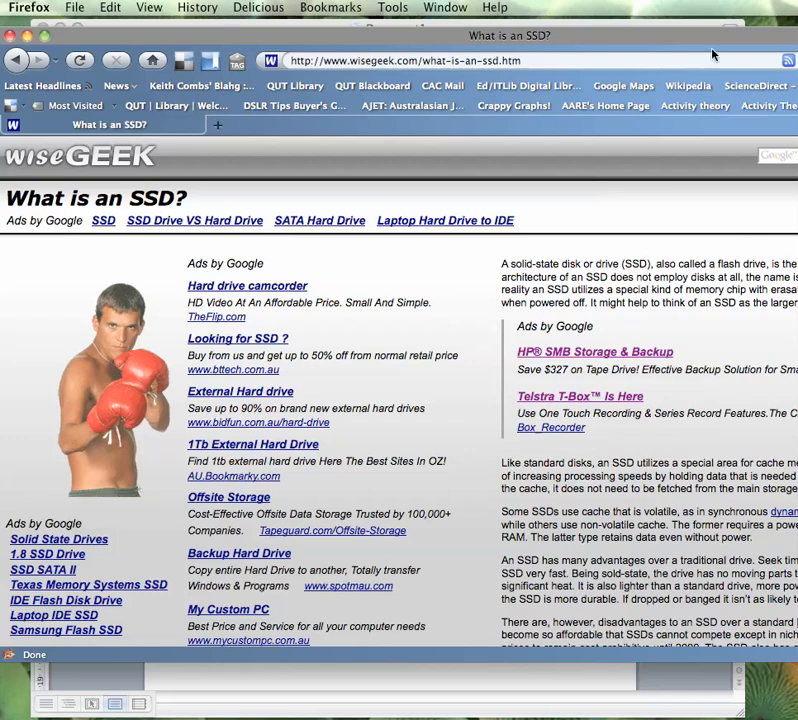
{"action": "left_click", "coordinate": [676, 684]}
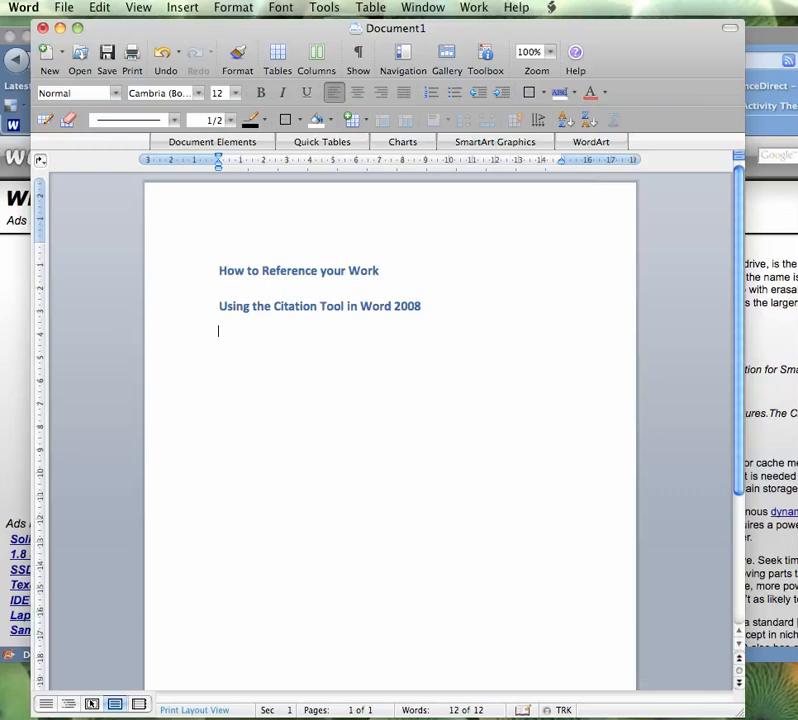
{"action": "type", "text": "The next generati"}
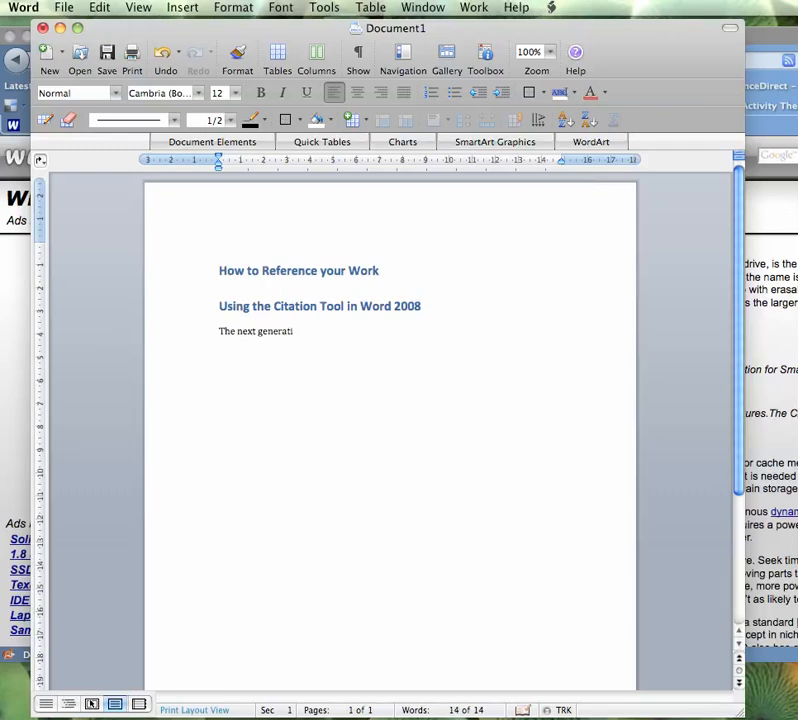
{"action": "type", "text": "on hard drive is the"}
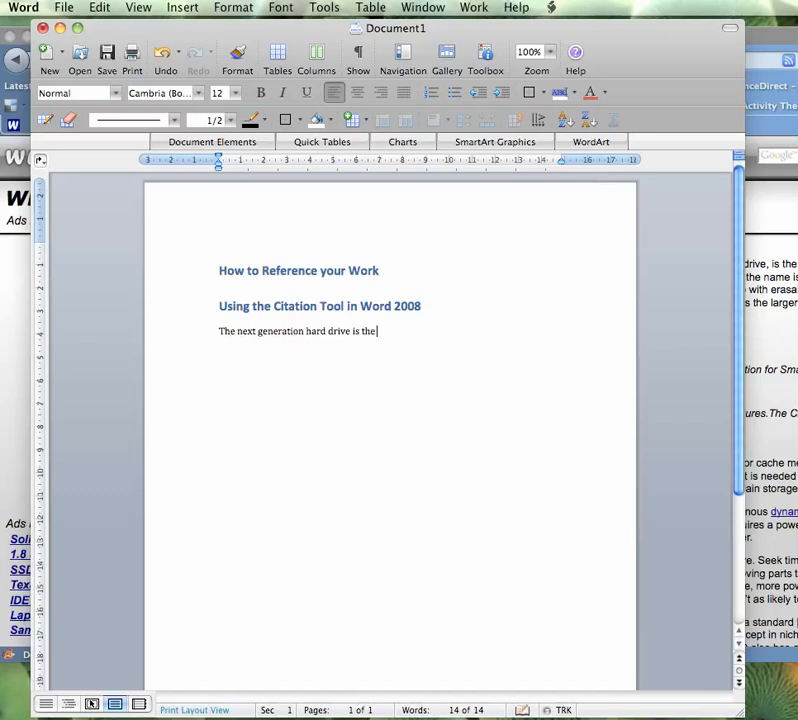
{"action": "type", "text": " solid state drive"}
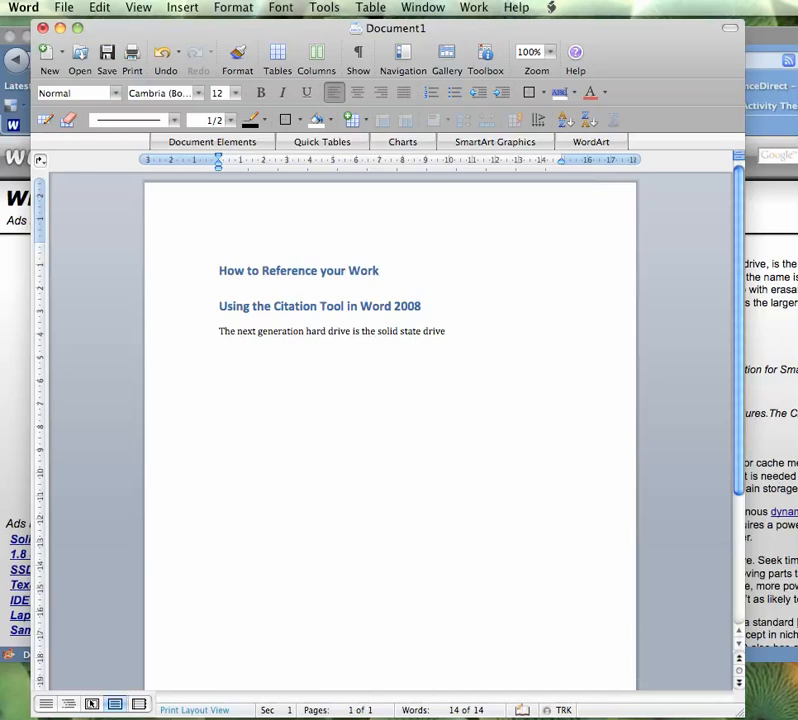
Enclose the phrase "solid state drive" at the end of the sentence in single quotation marks.
{"action": "key", "text": "BackSpace"}
{"action": "left_click", "coordinate": [378, 331]}
{"action": "type", "text": "'"}
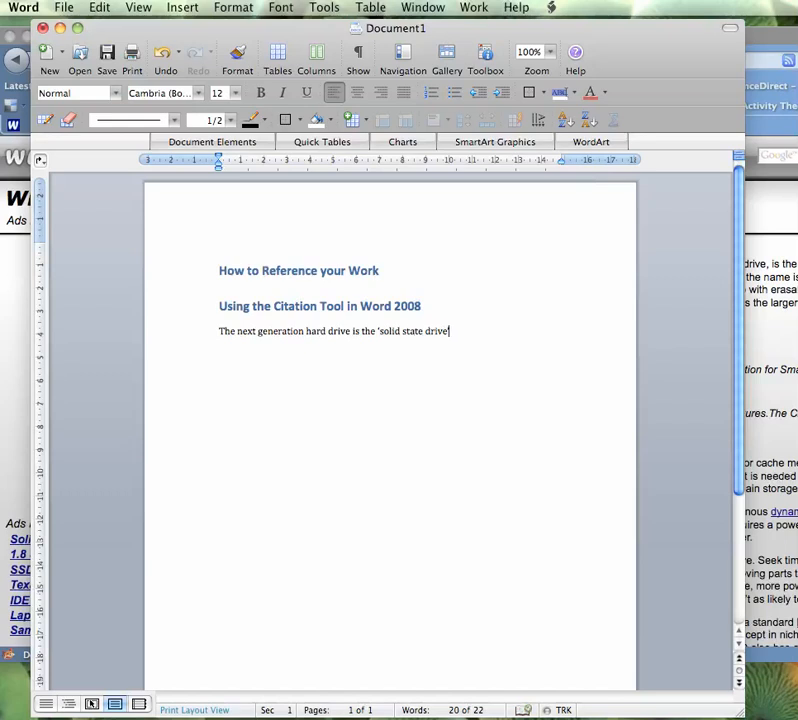
{"action": "type", "text": "'"}
Display the Citations palette and move it higher beside the document text.
{"action": "left_click", "coordinate": [138, 8]}
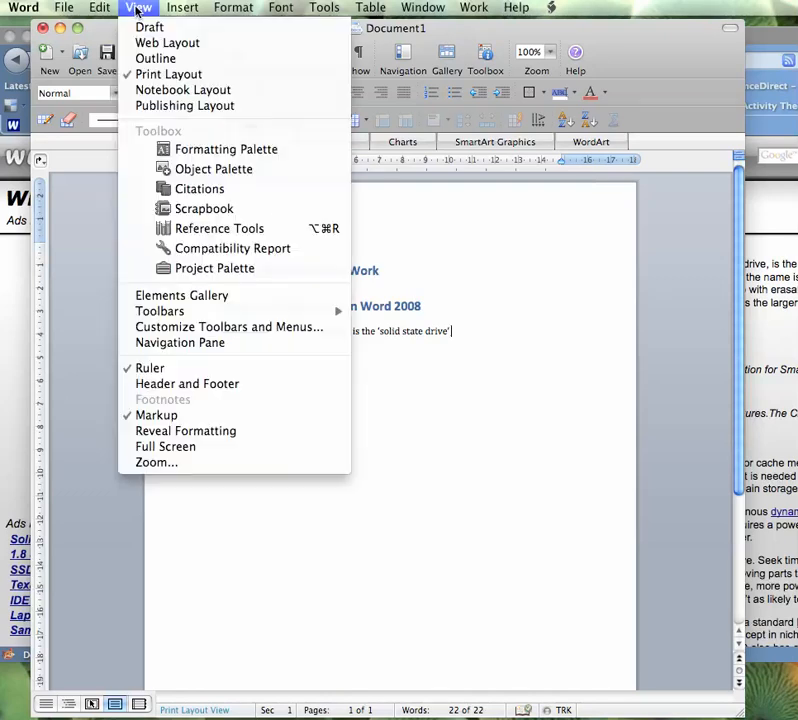
{"action": "left_click", "coordinate": [199, 190]}
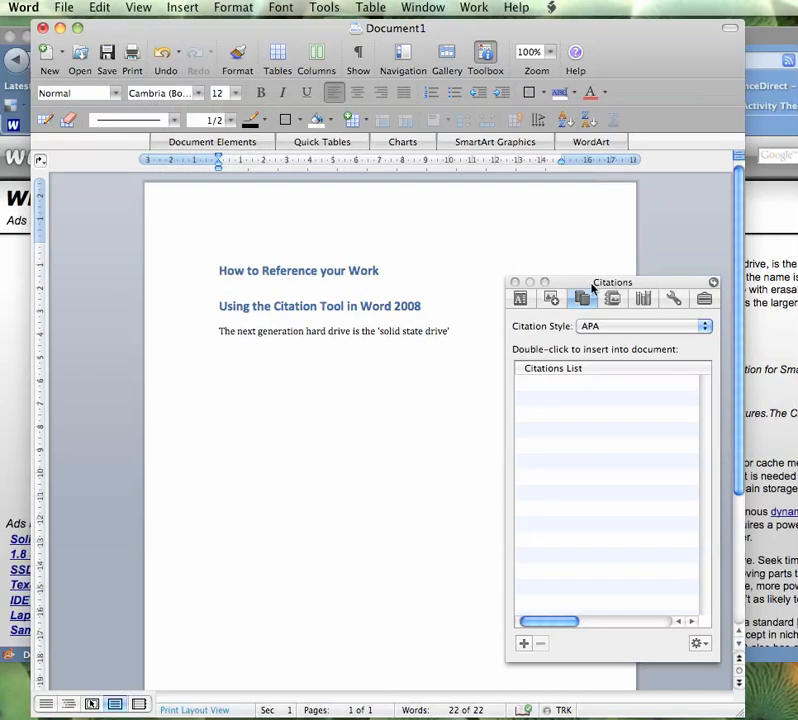
{"action": "left_click_drag", "start_coordinate": [585, 284], "coordinate": [585, 212]}
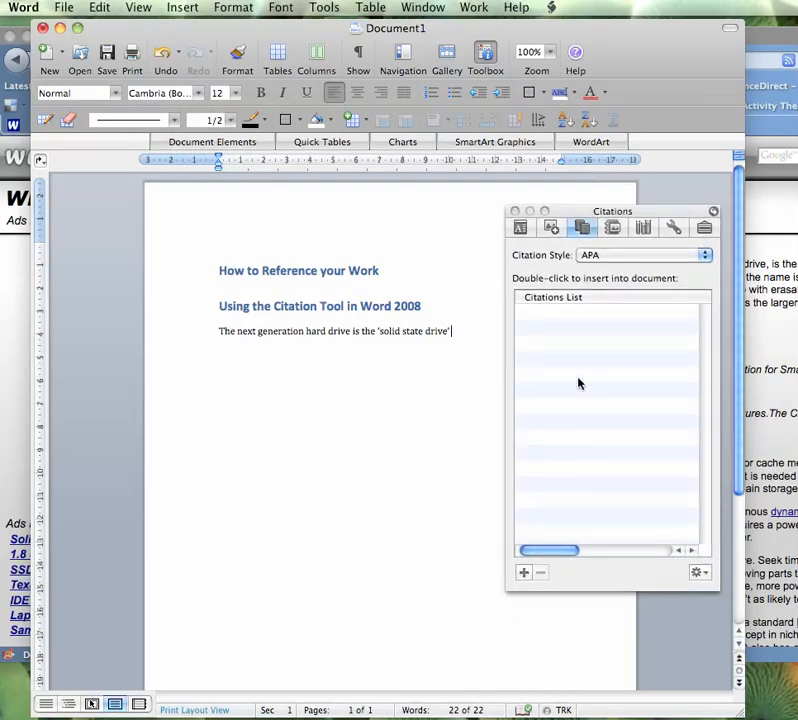
Start creating a new citation source and set its type to Web site.
{"action": "left_click", "coordinate": [526, 575]}
{"action": "left_click_drag", "start_coordinate": [697, 362], "coordinate": [409, 176]}
{"action": "left_click", "coordinate": [529, 203]}
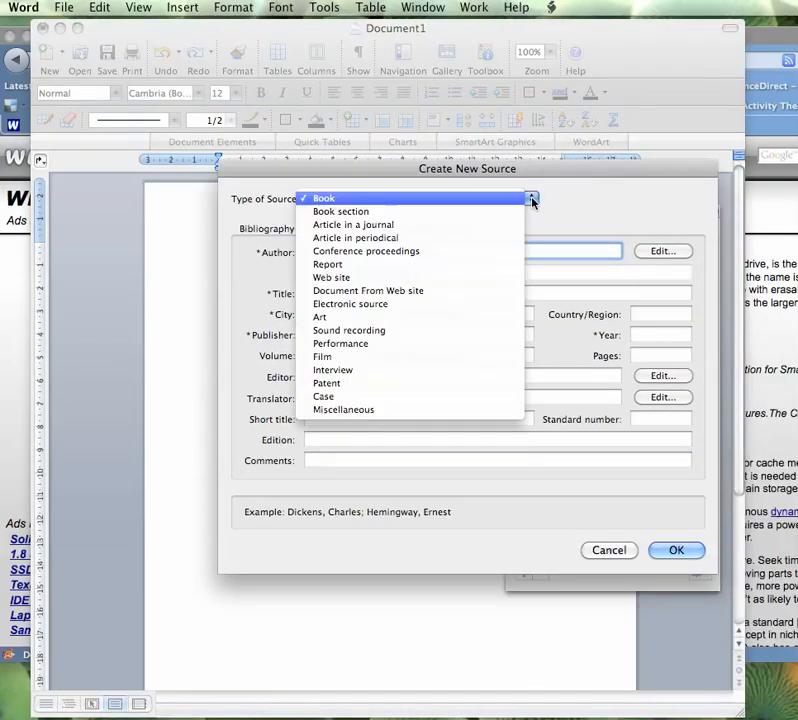
{"action": "left_click", "coordinate": [344, 284]}
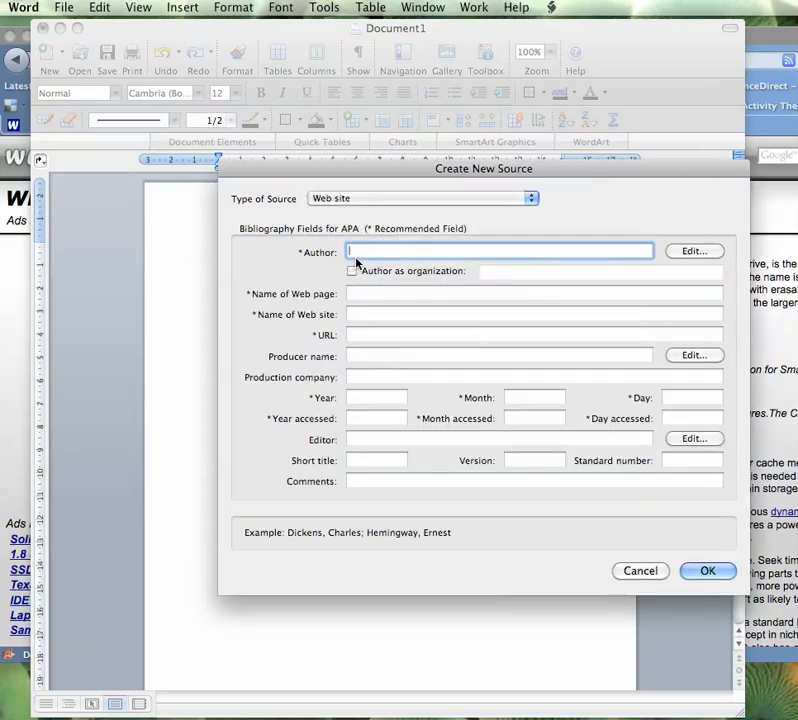
Copy the author's name from the end of the article in Firefox and paste it as the source's author in Word.
{"action": "left_click", "coordinate": [772, 213]}
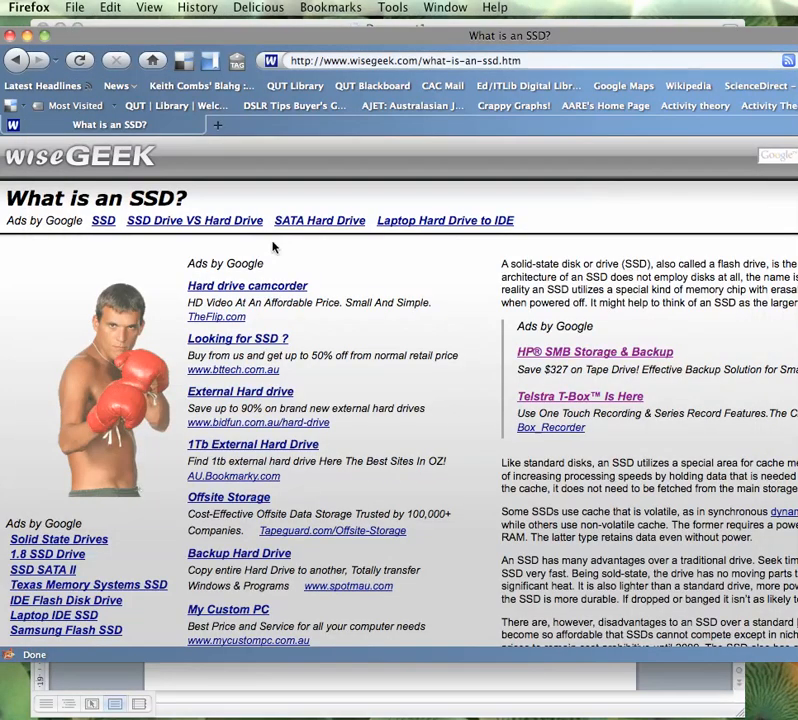
{"action": "scroll", "coordinate": [278, 251], "scroll_direction": "down", "scroll_amount": 8}
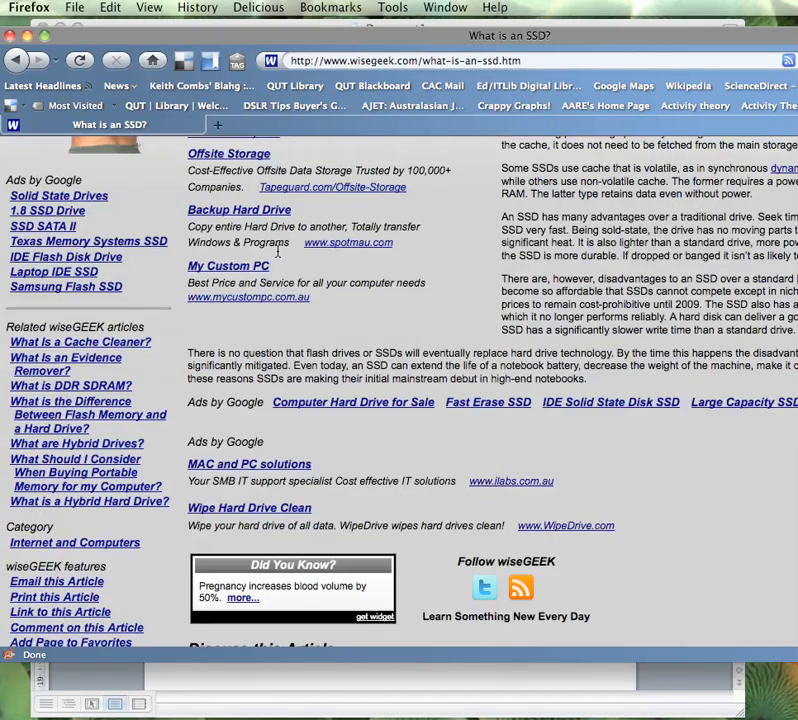
{"action": "scroll", "coordinate": [278, 251], "scroll_direction": "down", "scroll_amount": 17}
{"action": "scroll", "coordinate": [278, 251], "scroll_direction": "down", "scroll_amount": 18}
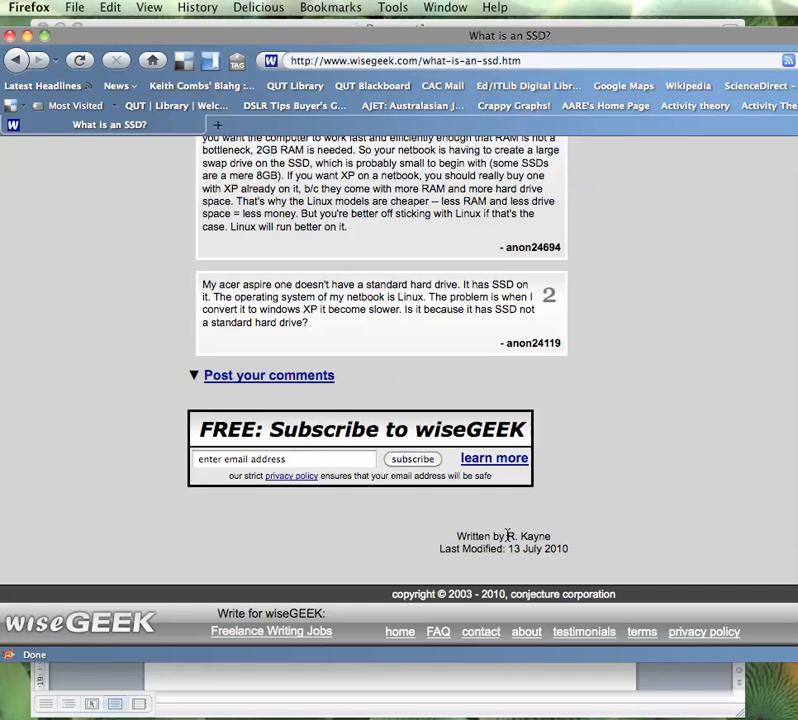
{"action": "left_click_drag", "start_coordinate": [524, 534], "coordinate": [546, 536]}
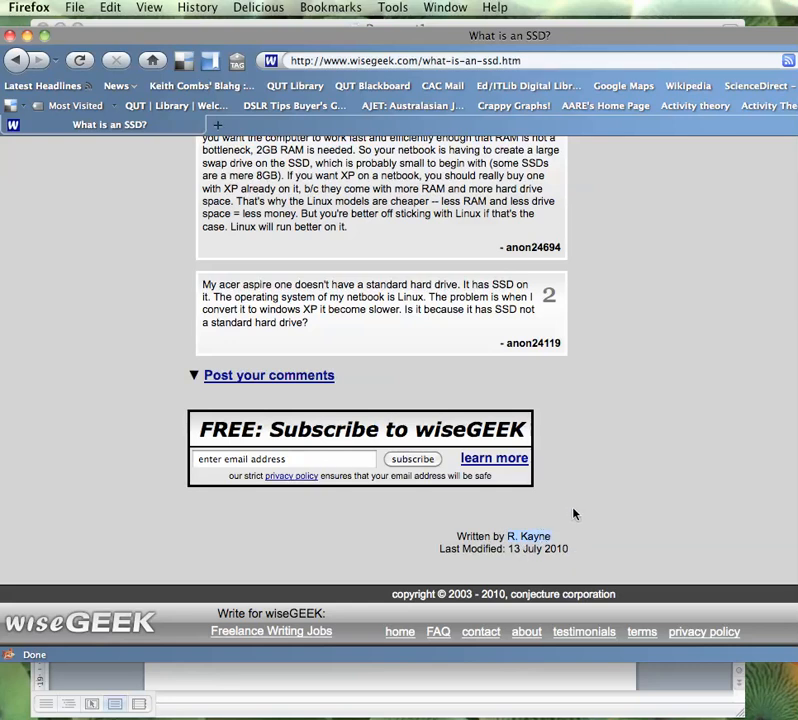
{"action": "key", "text": "super+c"}
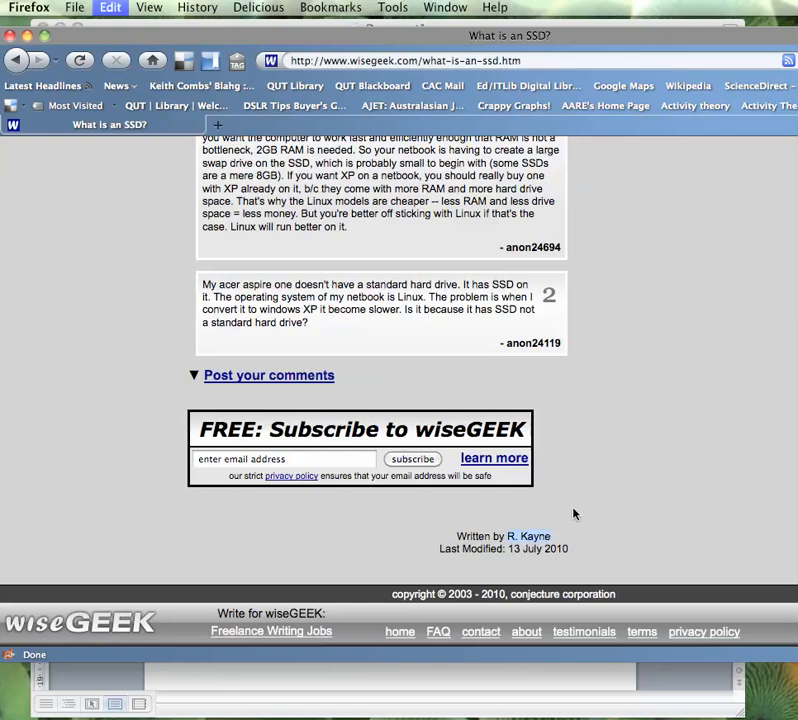
{"action": "left_click", "coordinate": [427, 681]}
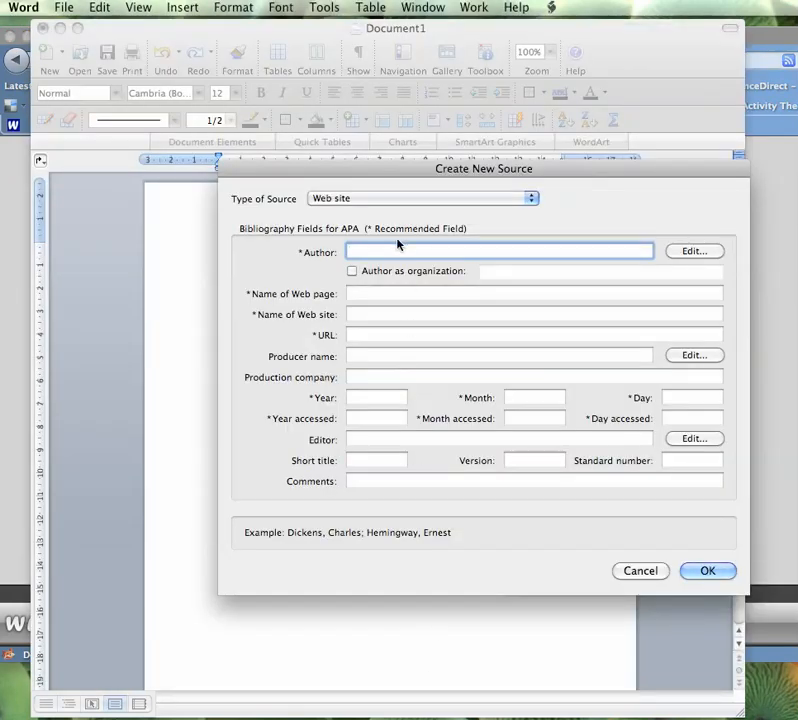
{"action": "key", "text": "super+v"}
Enter "What is an SSD?" as the source's Web page name and "Wise Geek" as its Web site name.
{"action": "left_click", "coordinate": [365, 296]}
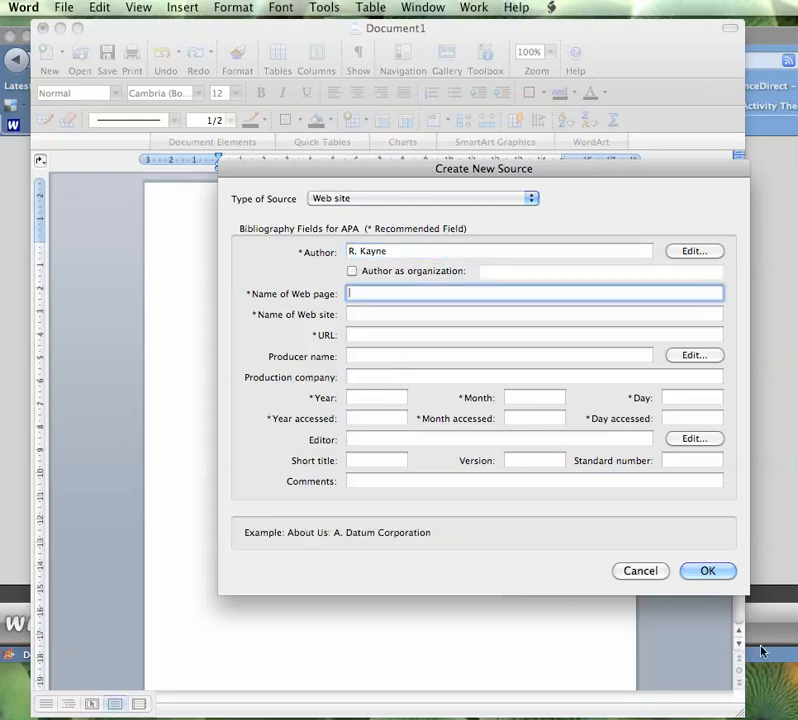
{"action": "left_click", "coordinate": [776, 566]}
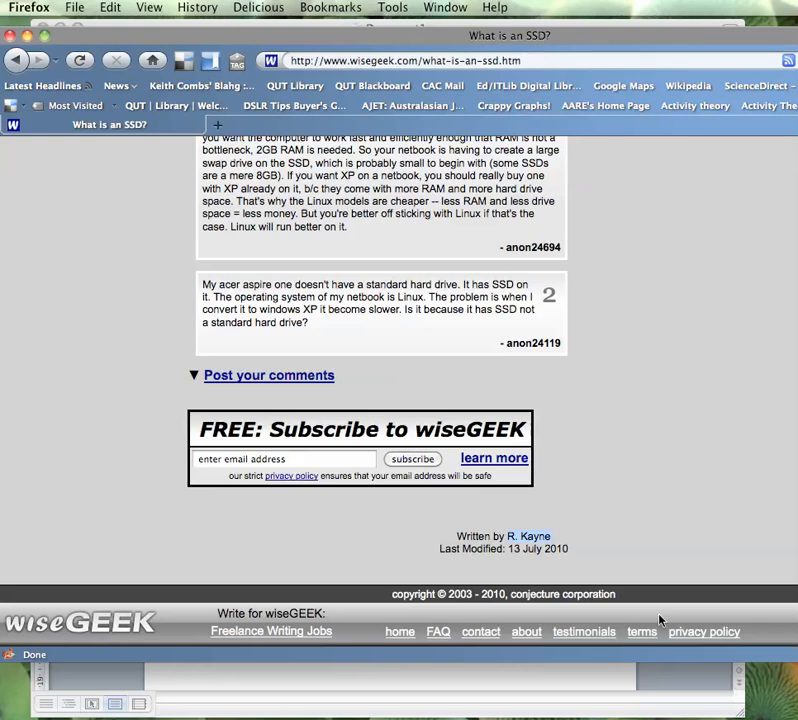
{"action": "left_click", "coordinate": [670, 688]}
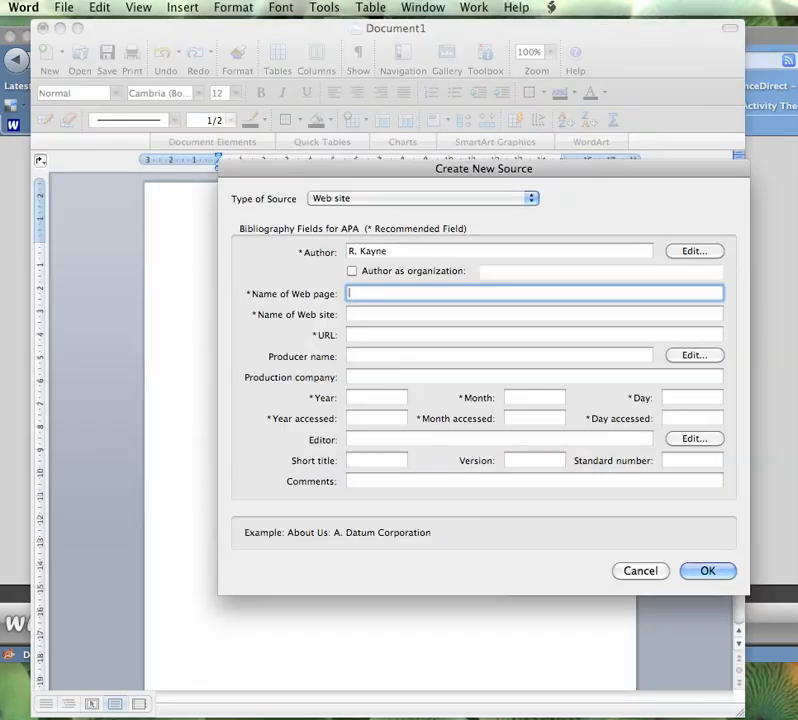
{"action": "type", "text": "What is an SSD?"}
{"action": "left_click", "coordinate": [363, 316]}
{"action": "type", "text": "Wise"}
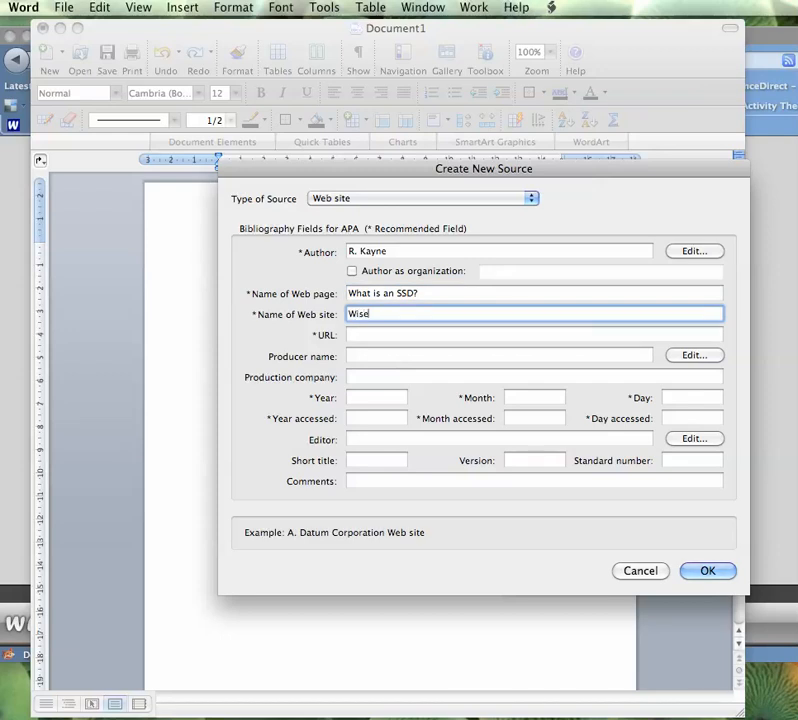
{"action": "type", "text": " Geek"}
Check the site name's spelling in Firefox and correct the source's Web site name to "WiseGeek" in Word.
{"action": "left_click", "coordinate": [765, 634]}
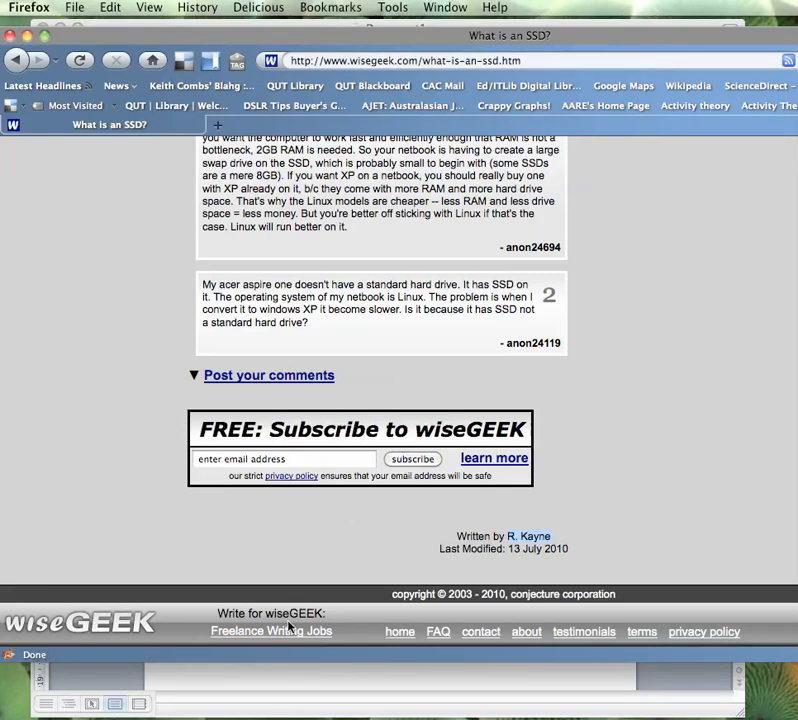
{"action": "left_click", "coordinate": [413, 686]}
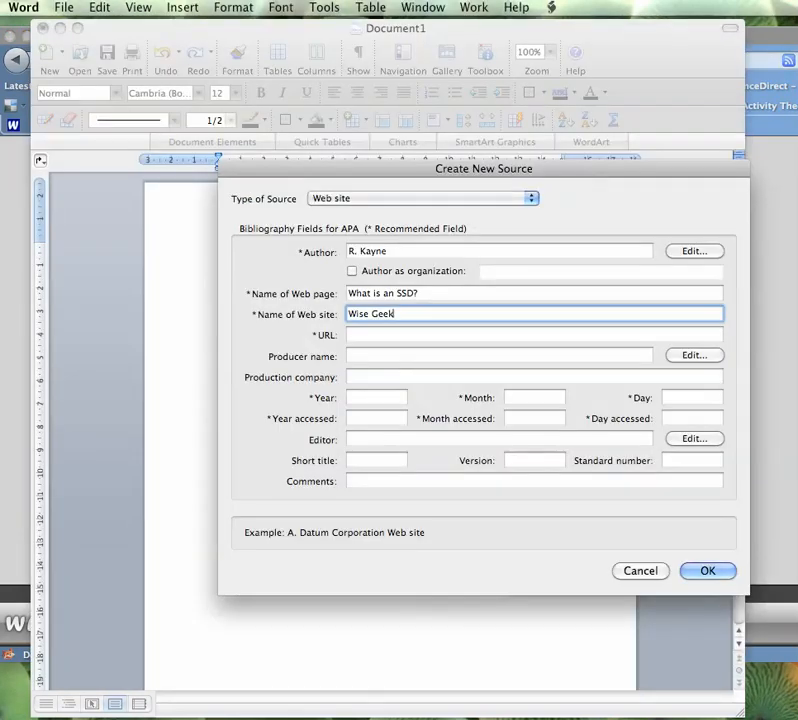
{"action": "key", "text": "Left"}
{"action": "key", "text": "Left"}
{"action": "key", "text": "Left"}
{"action": "key", "text": "Left"}
{"action": "key", "text": "BackSpace"}
{"action": "key", "text": "Tab"}
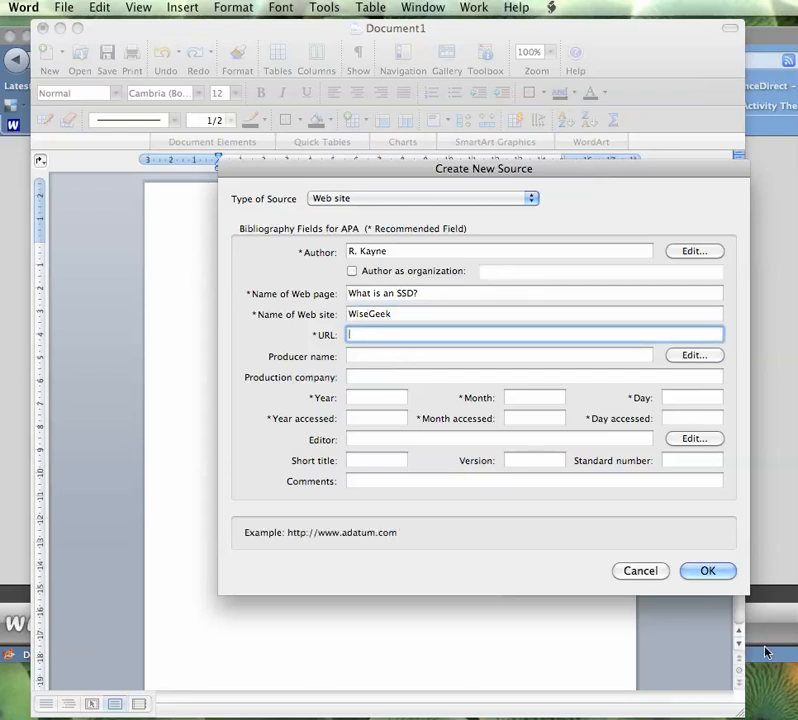
{"action": "left_click", "coordinate": [712, 659]}
{"action": "left_click", "coordinate": [374, 62]}
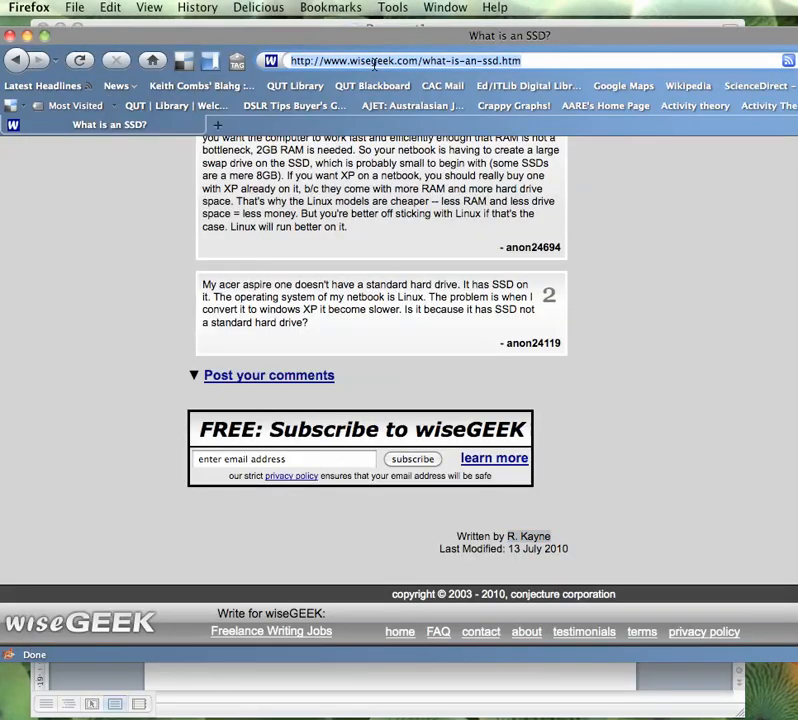
{"action": "left_click", "coordinate": [705, 695]}
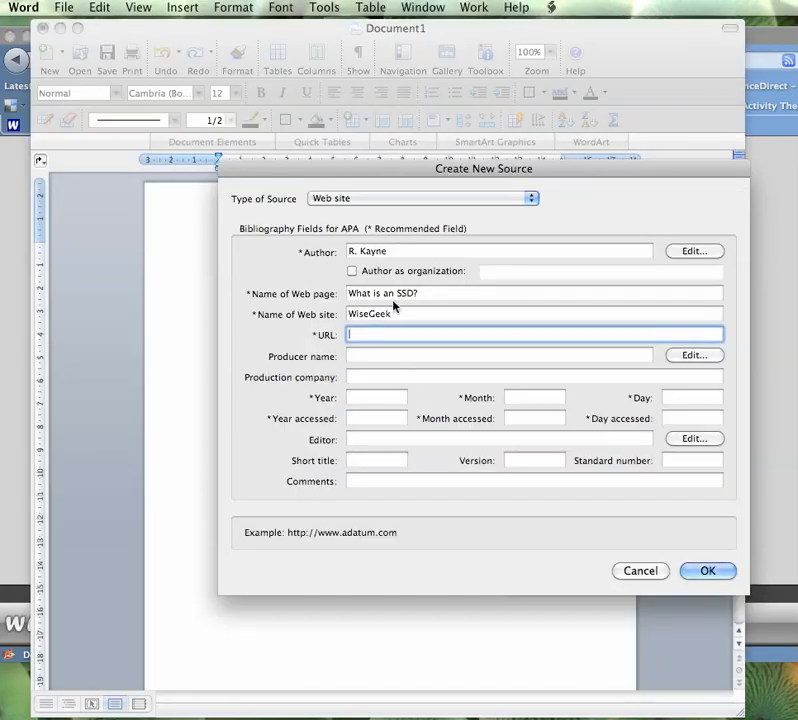
{"action": "key", "text": "super+v"}
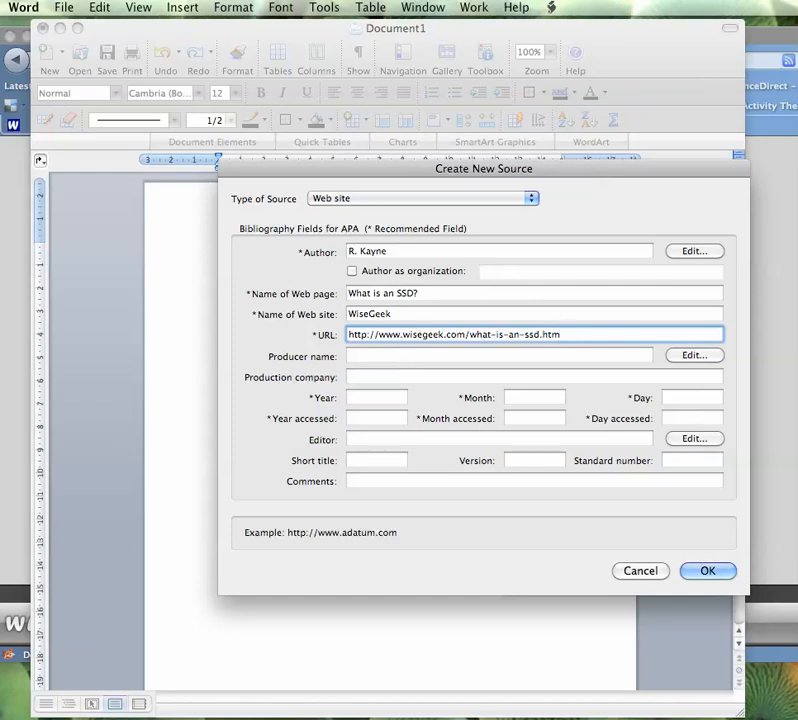
Set the source's year to 2010, year accessed to 2010 and month to July.
{"action": "left_click", "coordinate": [351, 396]}
{"action": "type", "text": "2010"}
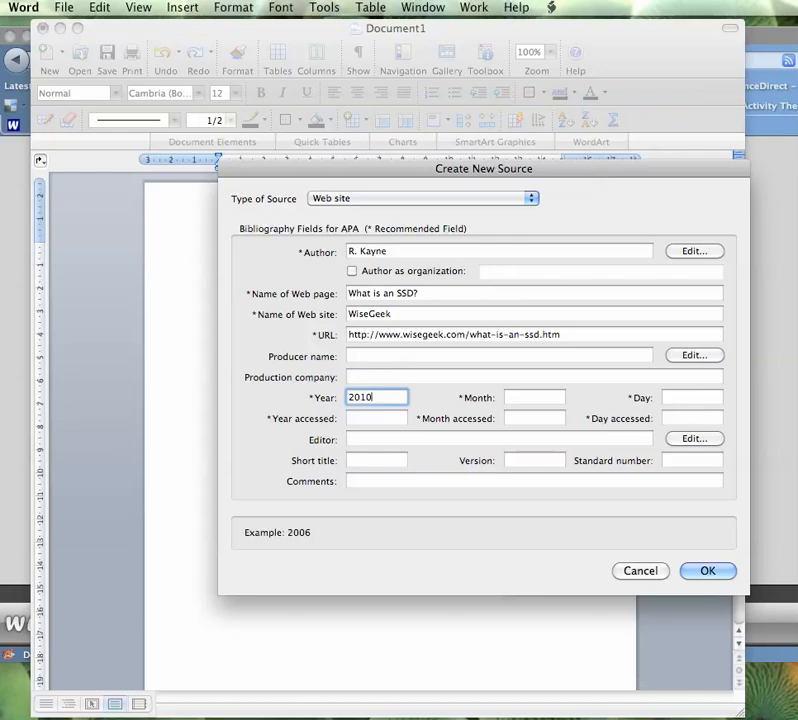
{"action": "left_click", "coordinate": [376, 418]}
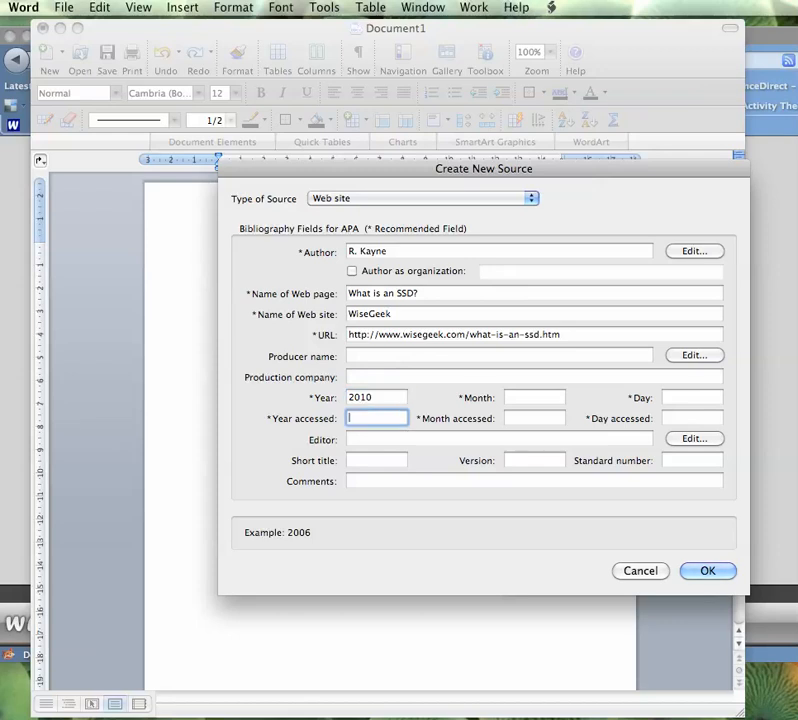
{"action": "type", "text": "2010"}
{"action": "left_click", "coordinate": [533, 397]}
{"action": "type", "text": "July"}
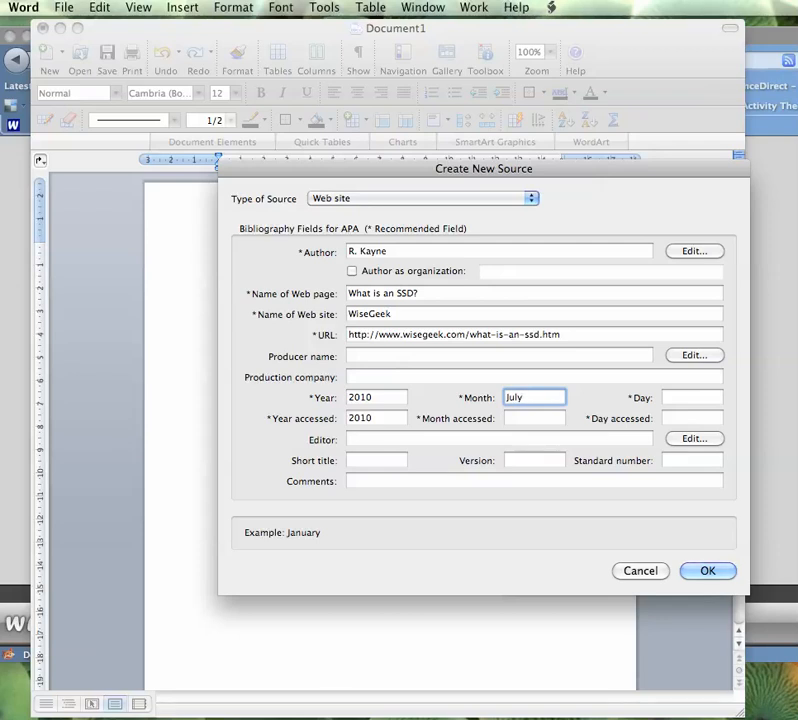
Check the article's last-modified date in Firefox and set the source's day to 13 in Word.
{"action": "left_click", "coordinate": [786, 634]}
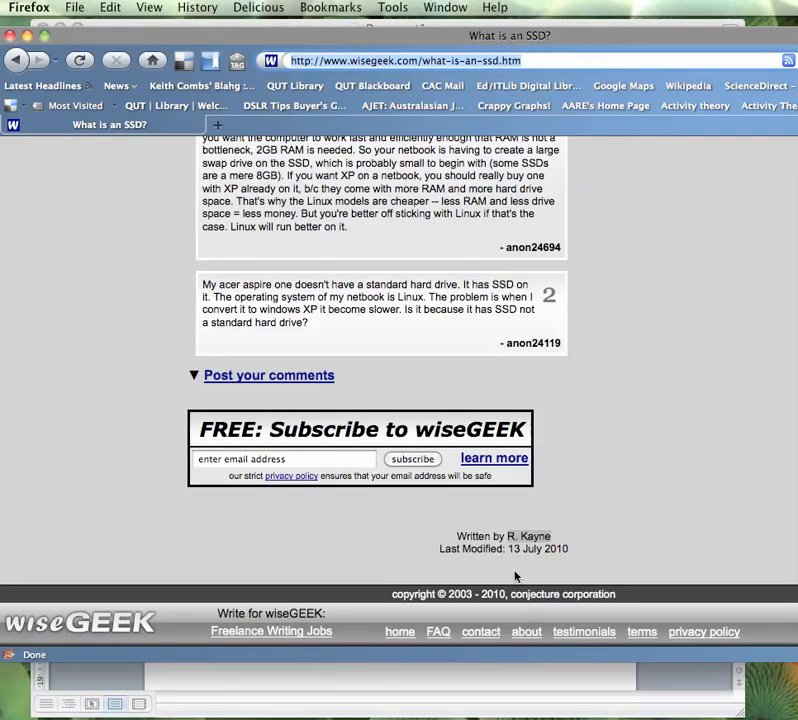
{"action": "left_click", "coordinate": [518, 679]}
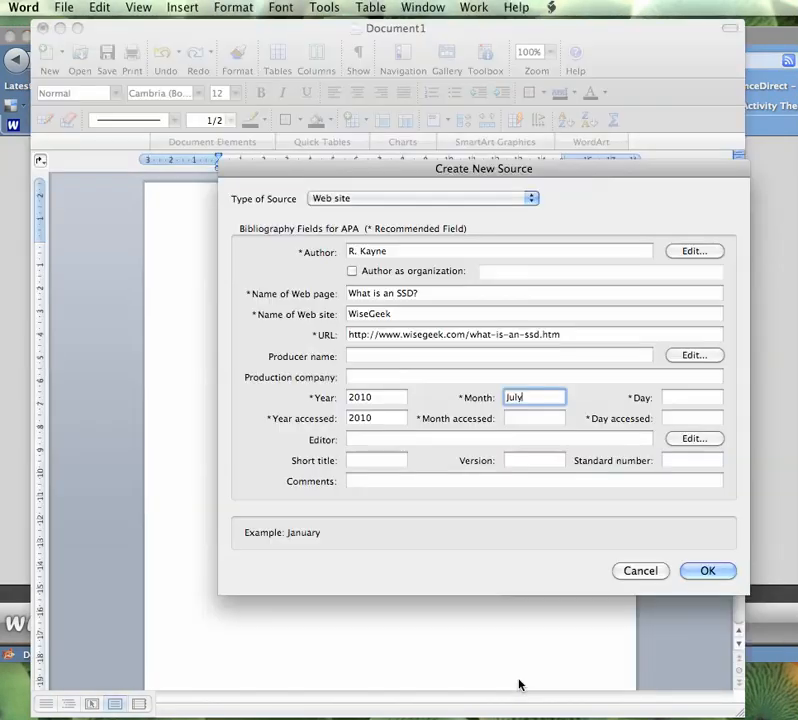
{"action": "key", "text": "Tab"}
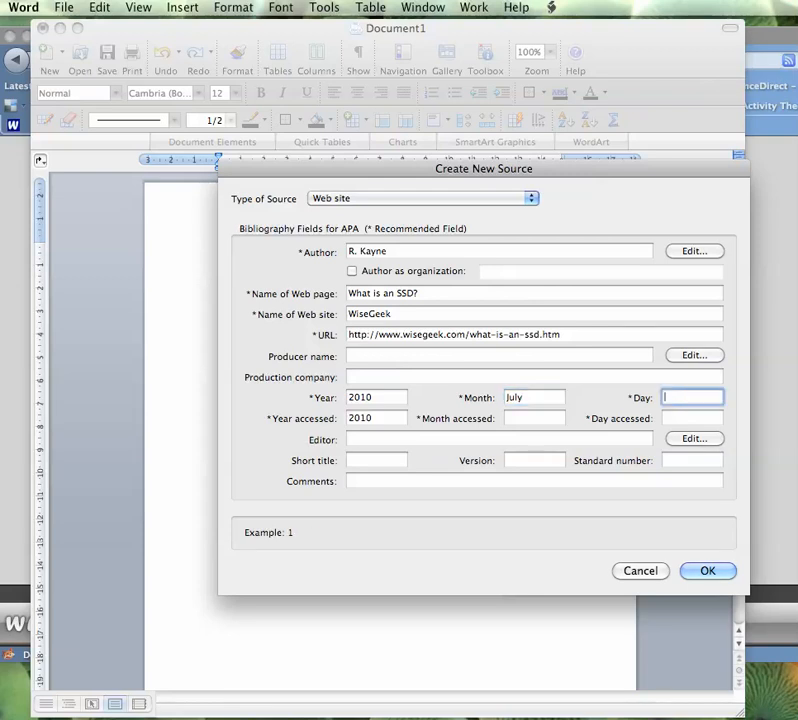
{"action": "type", "text": "13"}
Set the source's month accessed to July and day accessed to 20, and save the new source.
{"action": "left_click", "coordinate": [511, 420]}
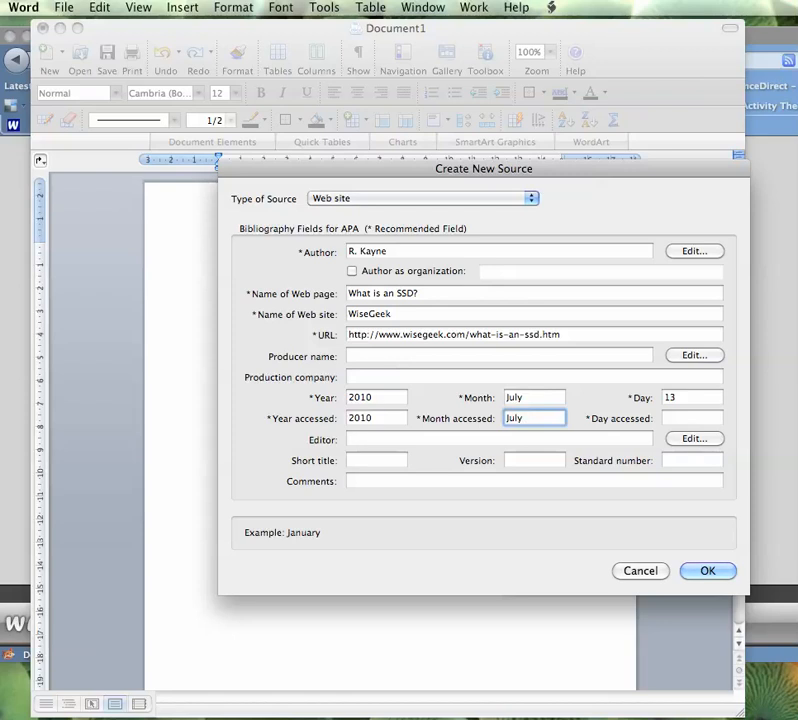
{"action": "key", "text": "Tab"}
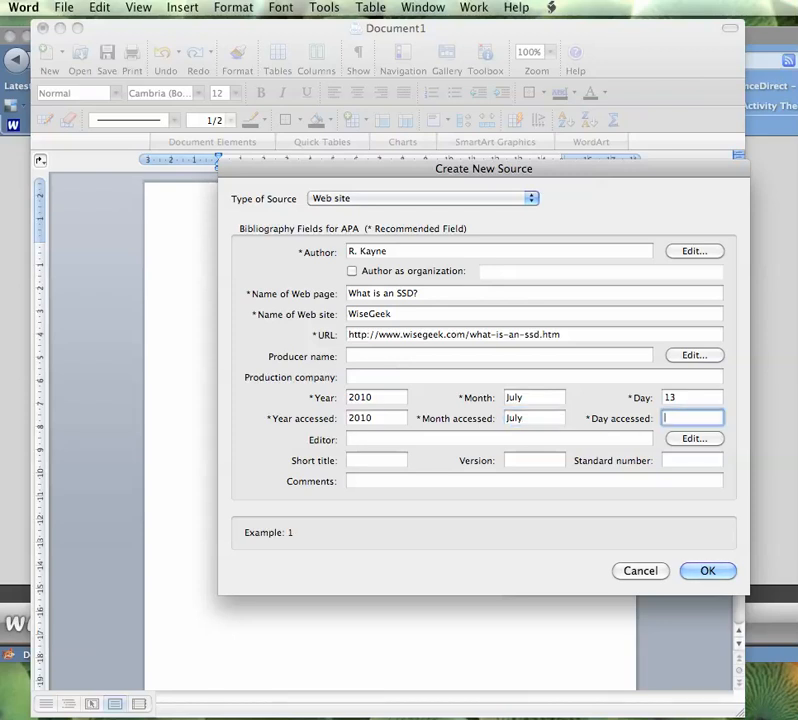
{"action": "type", "text": "20"}
{"action": "left_click", "coordinate": [704, 572]}
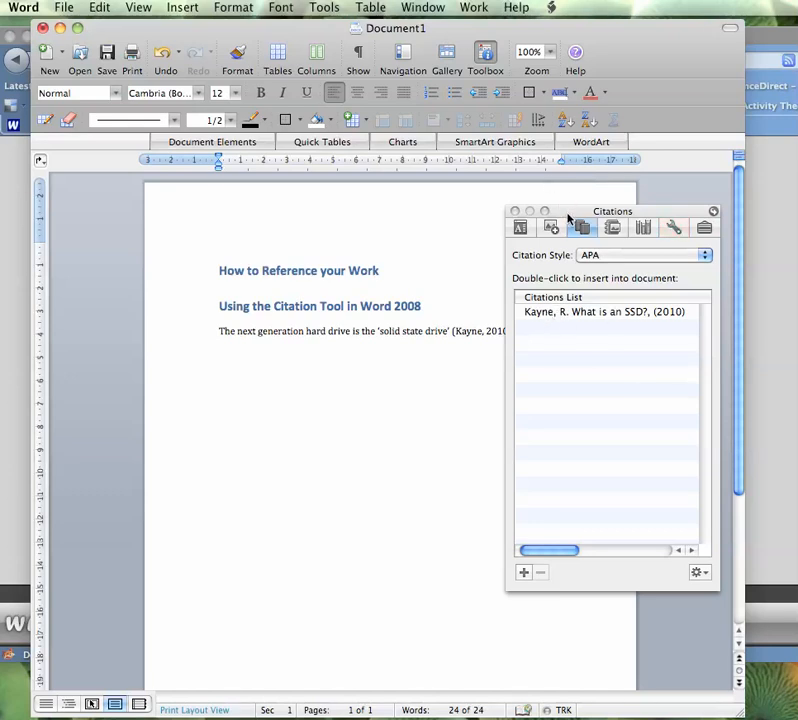
Close the Citations palette and add a "References" line below the cited sentence, followed by a new empty line.
{"action": "left_click_drag", "start_coordinate": [570, 215], "coordinate": [692, 235]}
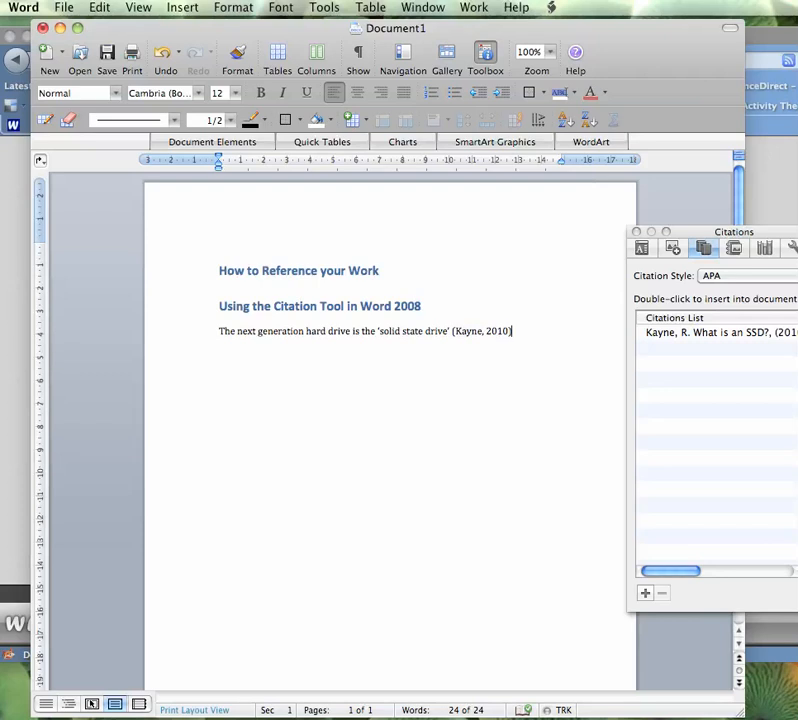
{"action": "left_click", "coordinate": [636, 233]}
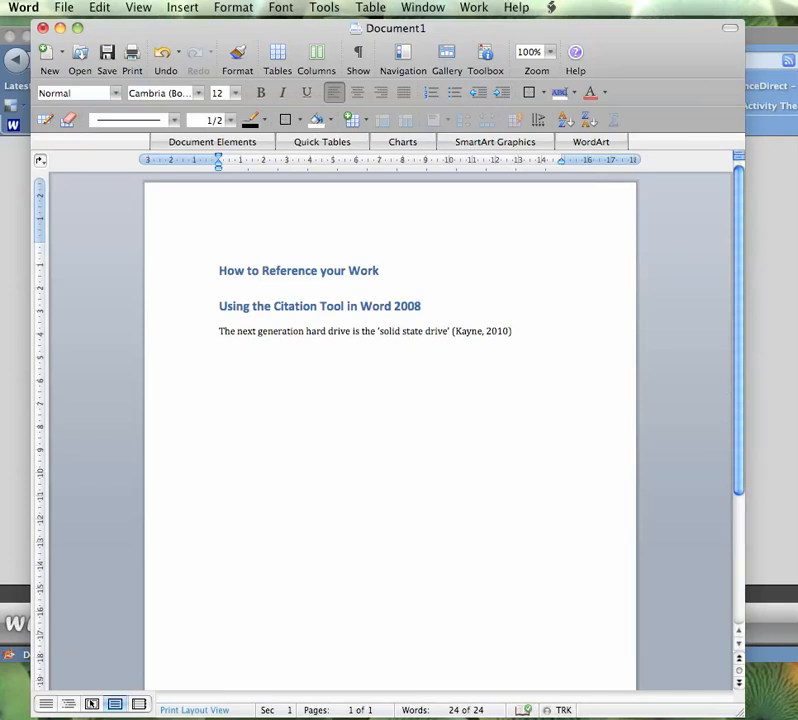
{"action": "key", "text": "Return"}
{"action": "type", "text": "Reference"}
{"action": "key", "text": "Left"}
{"action": "key", "text": "Left"}
{"action": "key", "text": "Return"}
{"action": "key", "text": "Return"}
{"action": "left_click", "coordinate": [266, 365]}
{"action": "key", "text": "Return"}
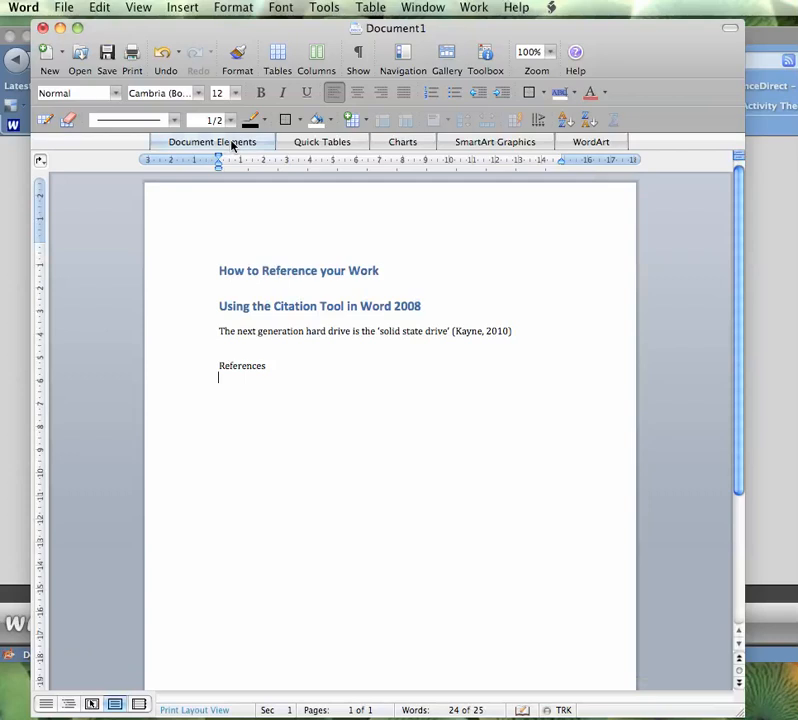
Insert a Bibliography document element in APA style on the empty line below "References".
{"action": "left_click", "coordinate": [230, 142]}
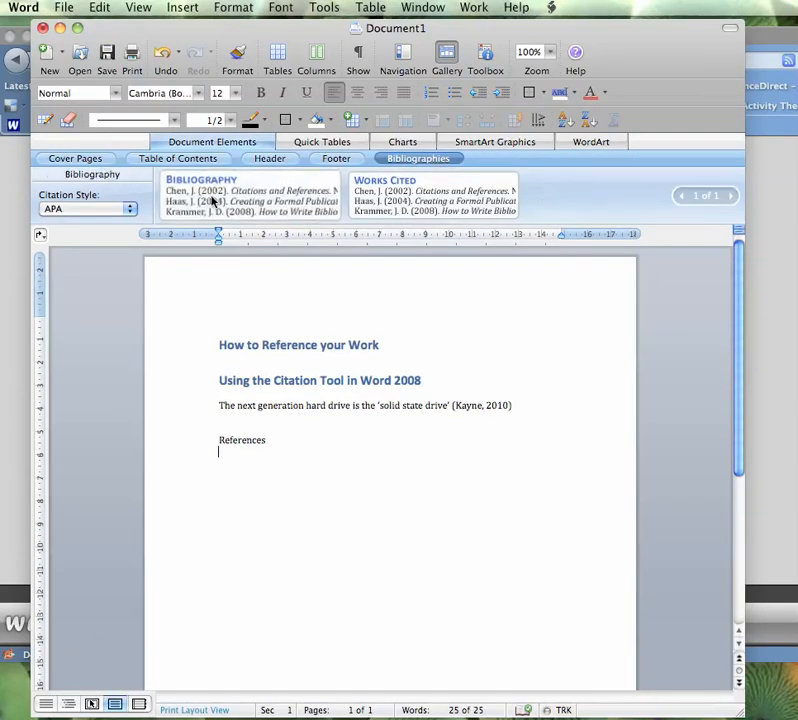
{"action": "left_click", "coordinate": [209, 201]}
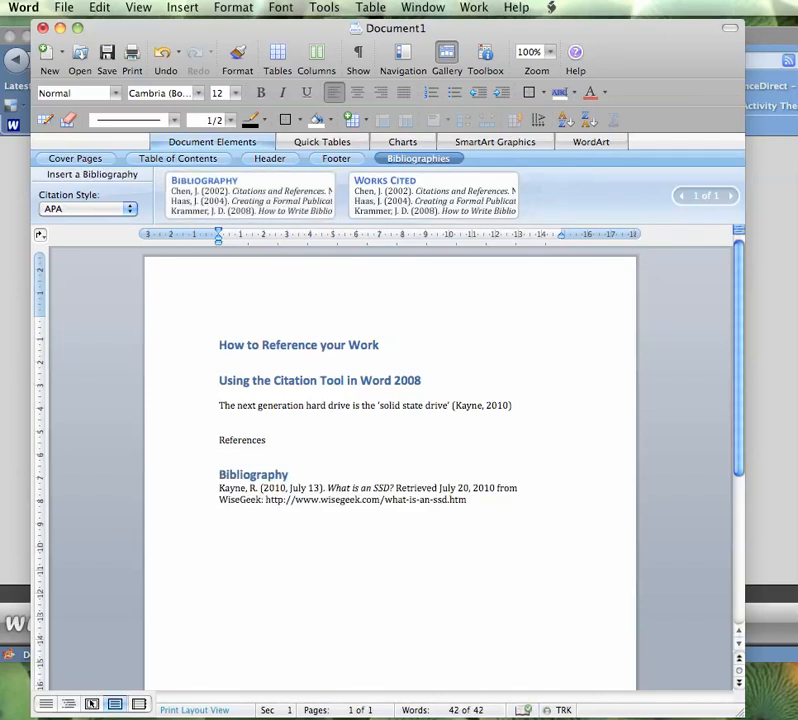